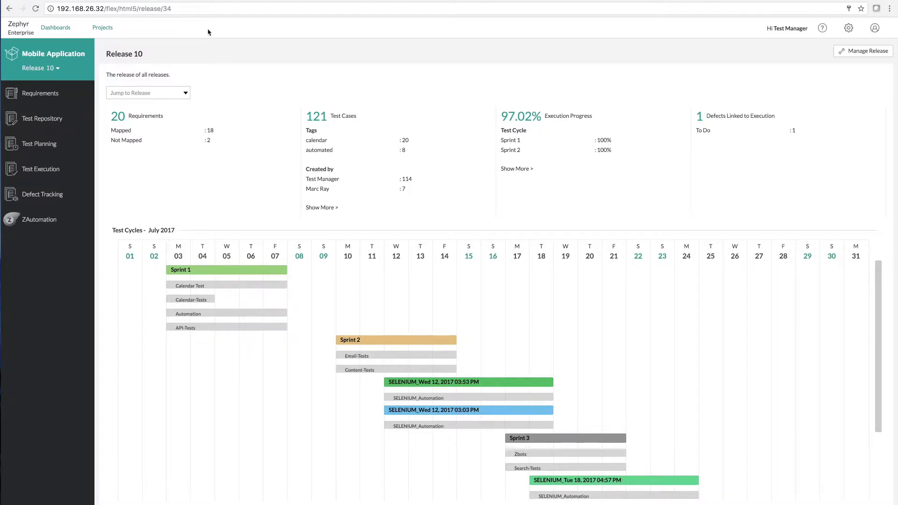
- Open the Search System project's Release 2.0 test repository and begin a test case import
click(105, 30)
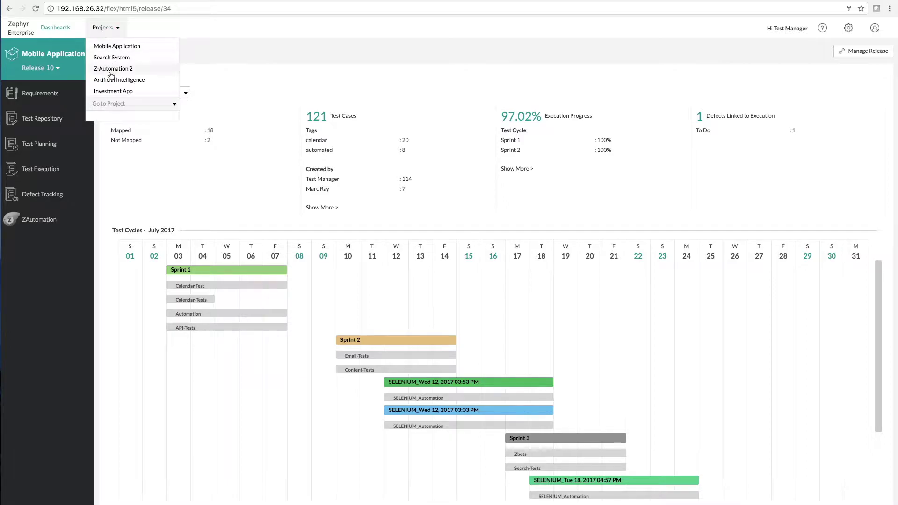
click(111, 57)
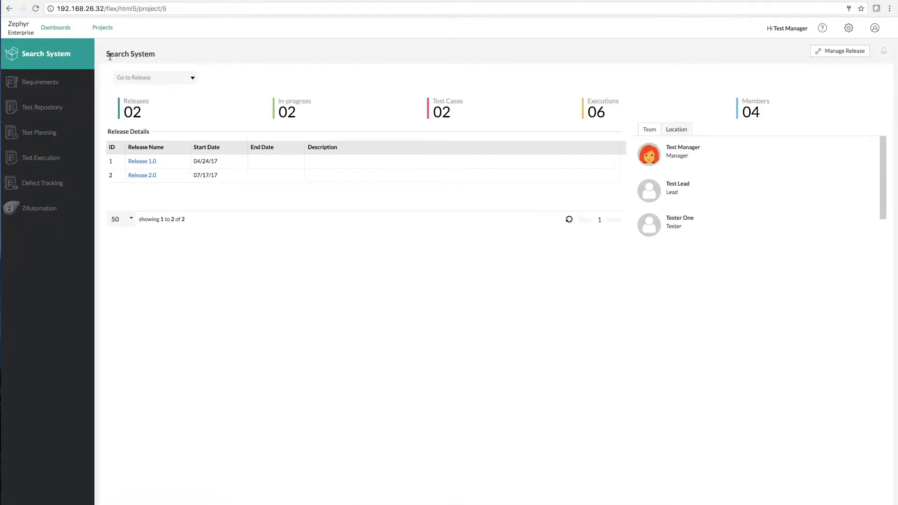
click(142, 175)
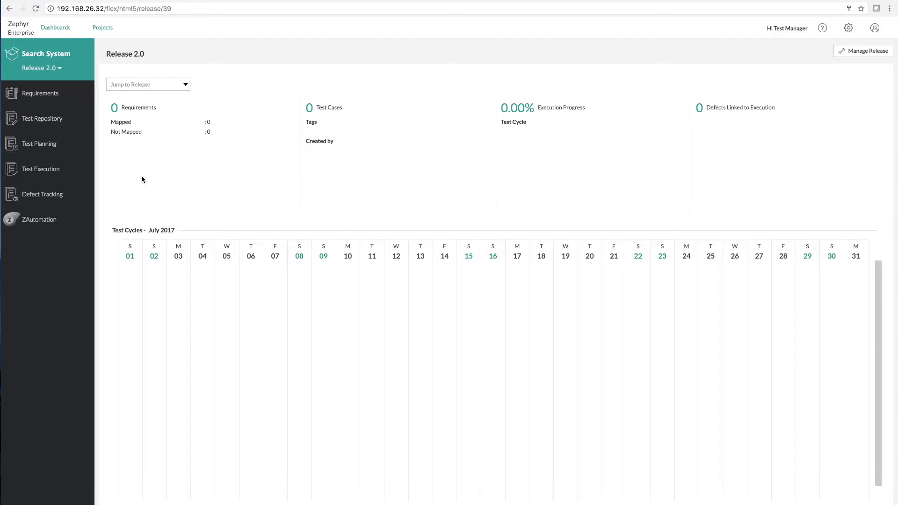
click(46, 119)
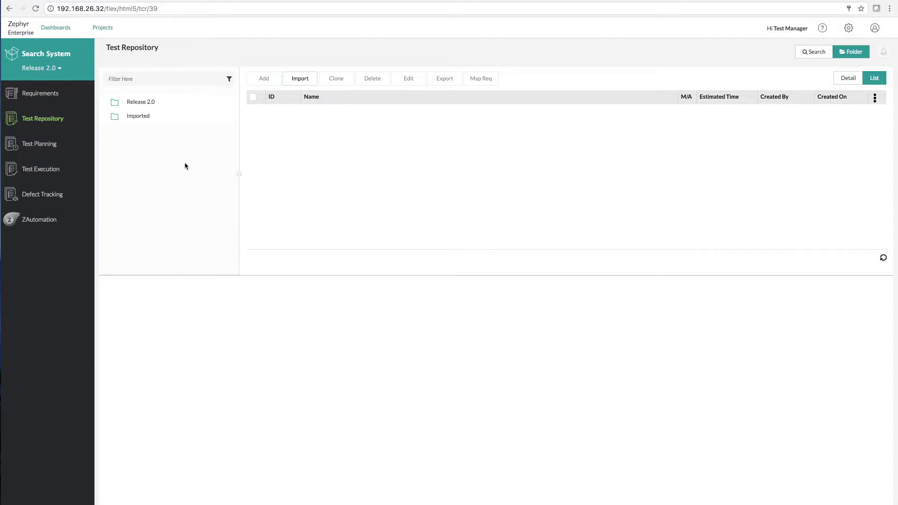
click(303, 80)
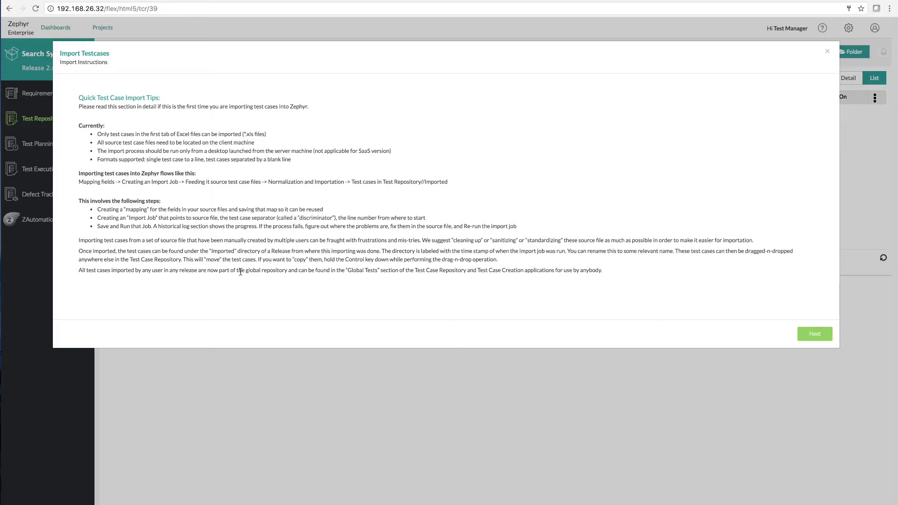
- Move past the import instructions and load the saved Search System field map
click(815, 335)
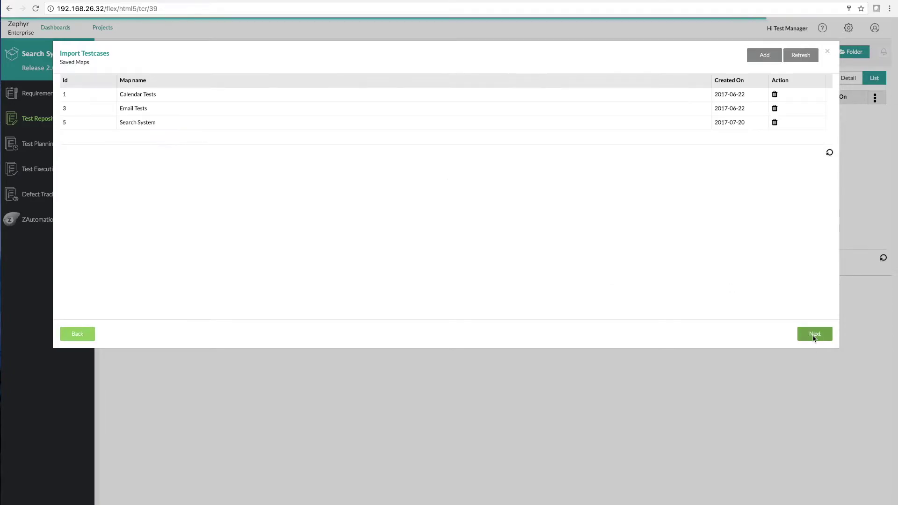
click(201, 122)
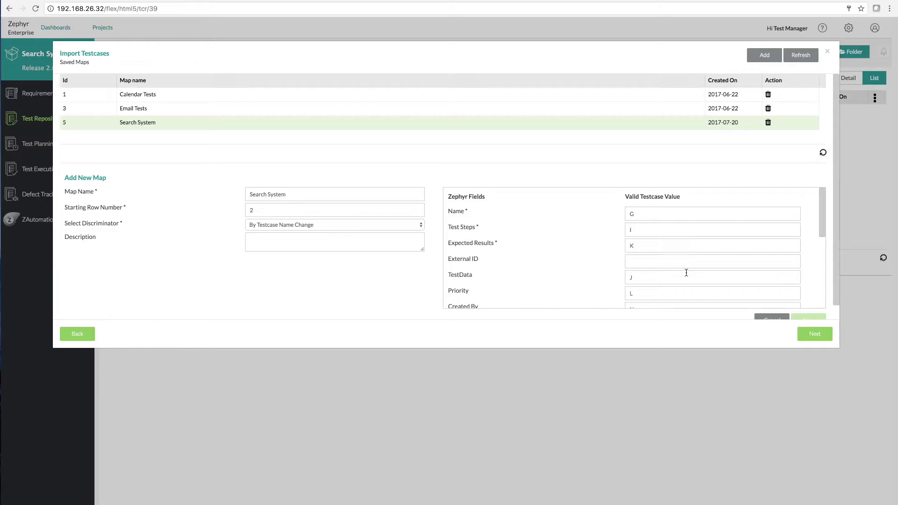
click(647, 214)
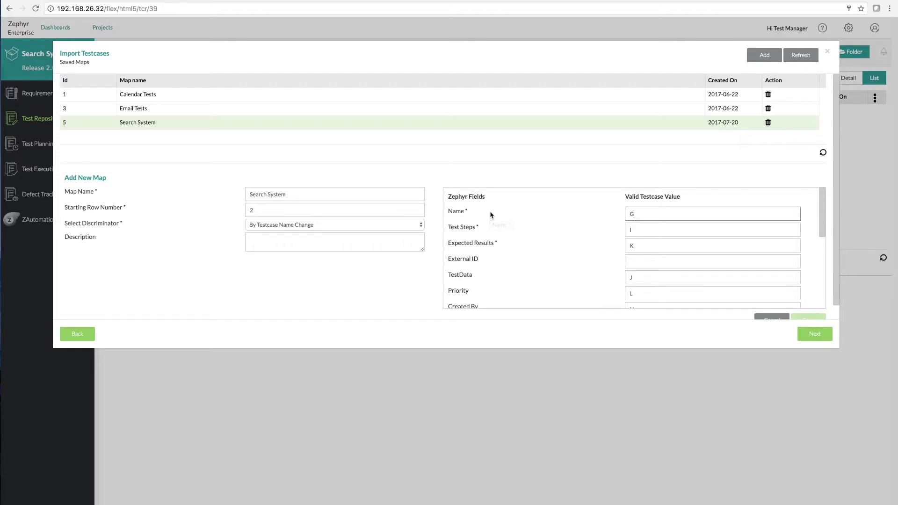
click(277, 206)
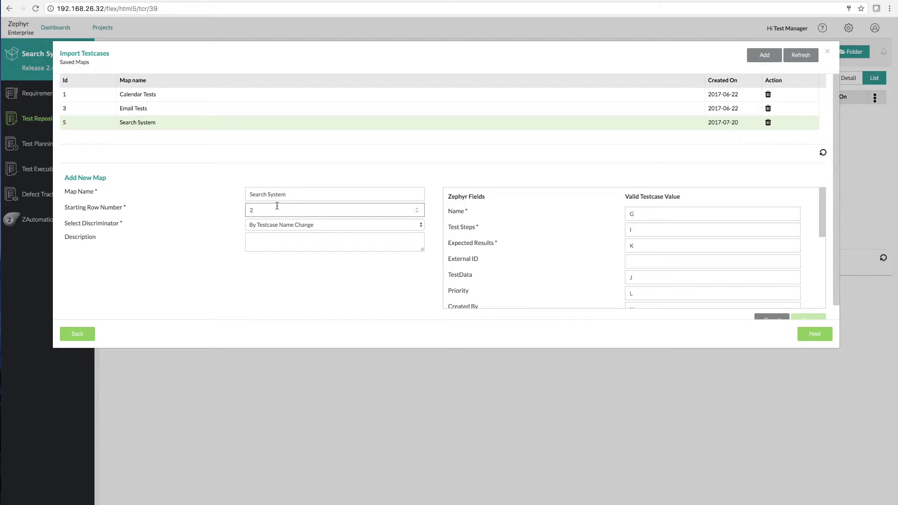
key(super+Tab)
key(super+Tab)
key(super+Tab)
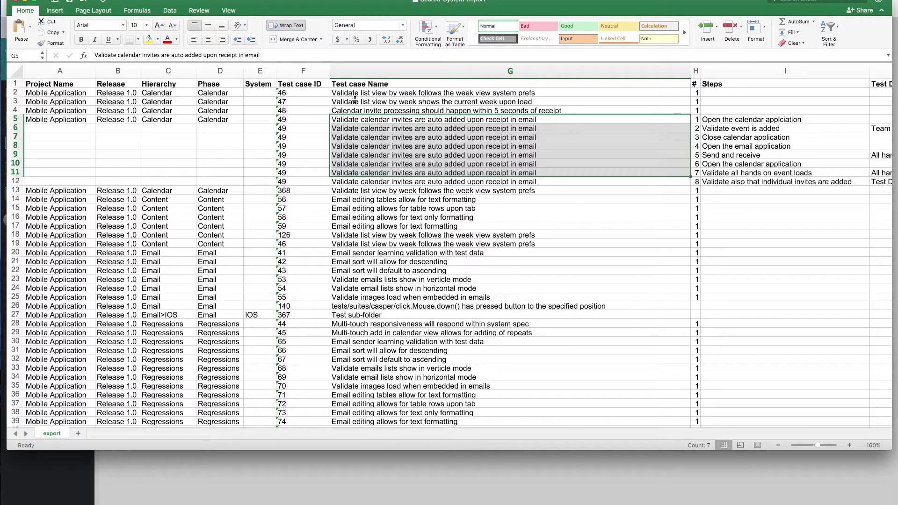
key(super+Tab)
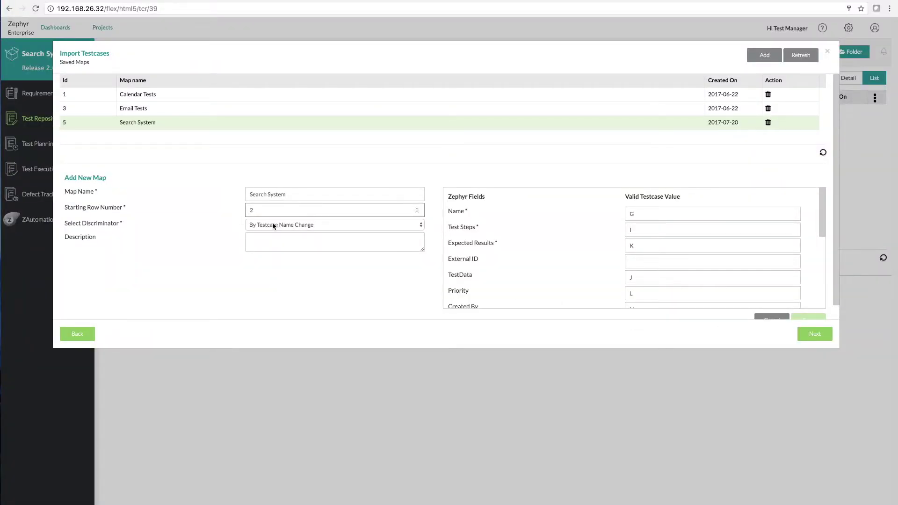
key(super+Tab)
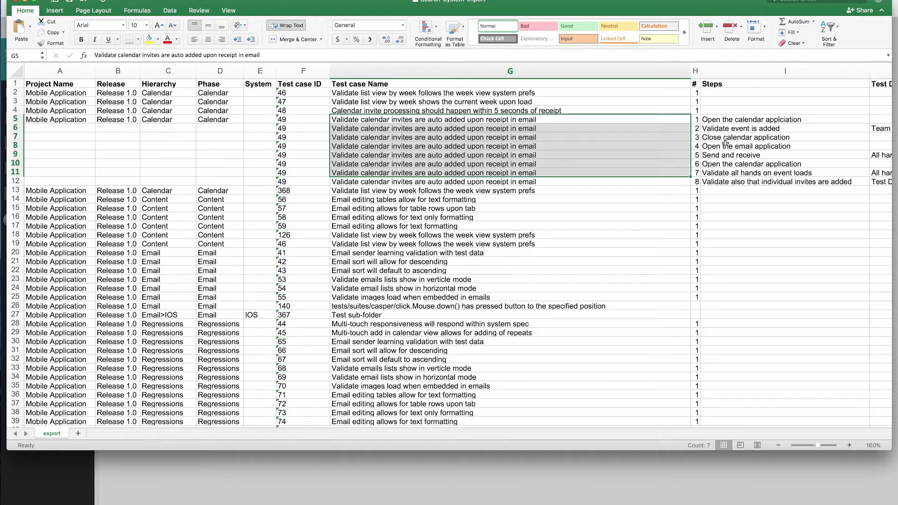
key(super+Tab)
click(317, 225)
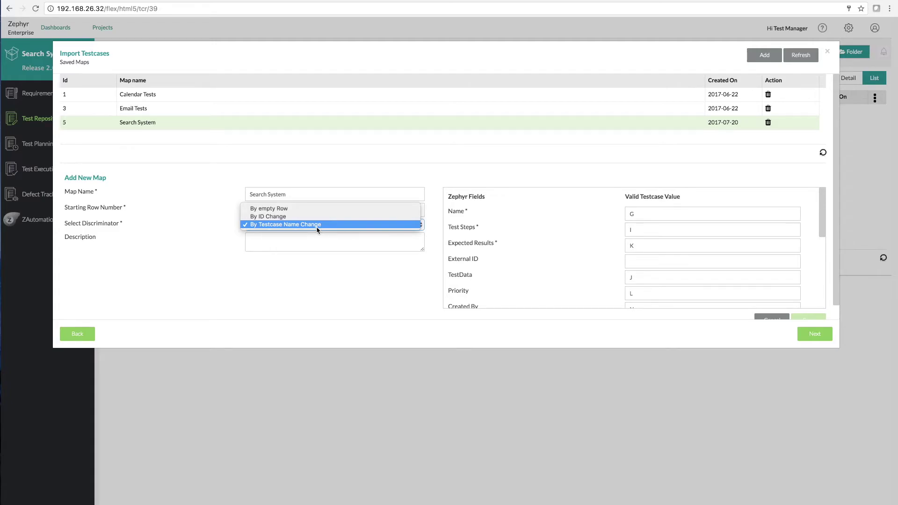
- Keep the By Testcase Name Change discriminator and proceed to the Import Jobs list
click(317, 227)
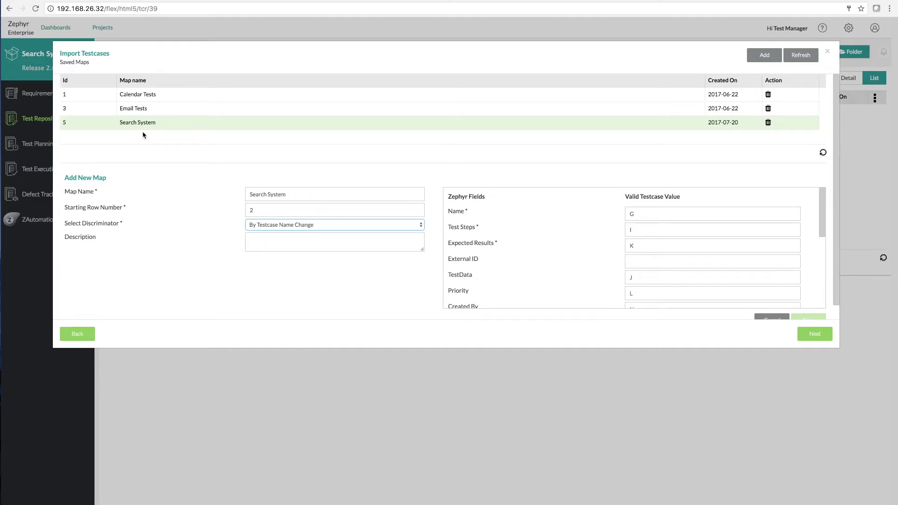
click(815, 334)
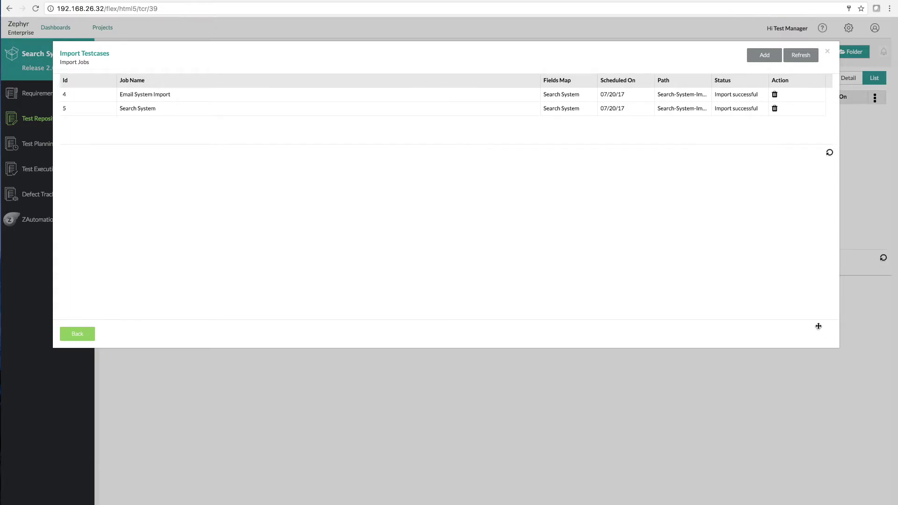
- Add an import job named 'Search System' using the Search System map, then bring up the file picker
click(763, 56)
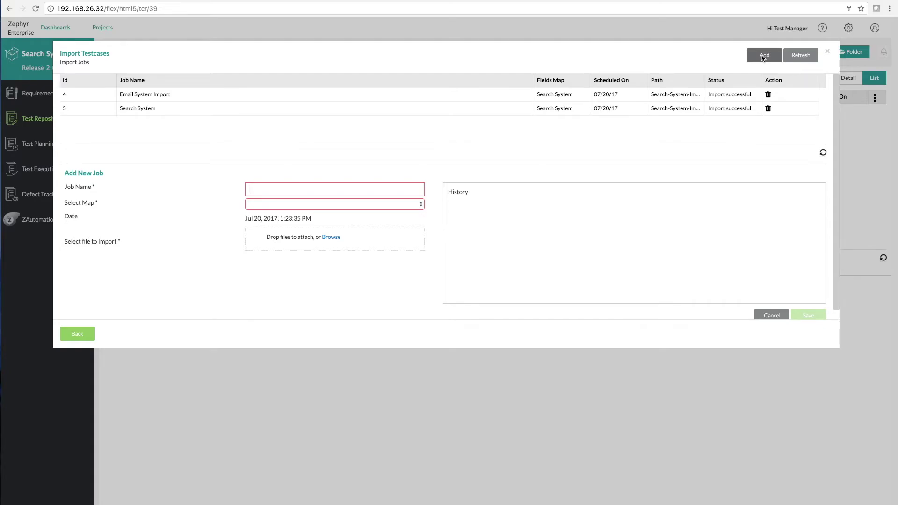
click(401, 206)
click(329, 228)
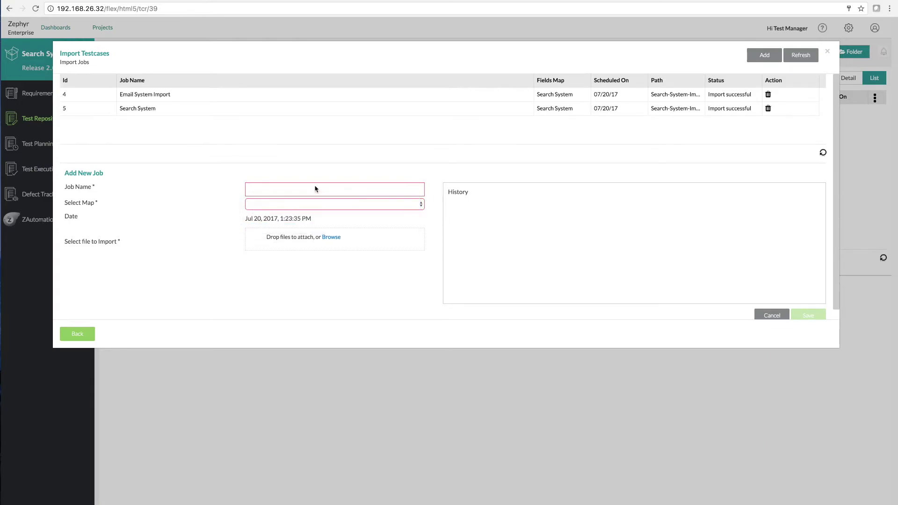
click(315, 186)
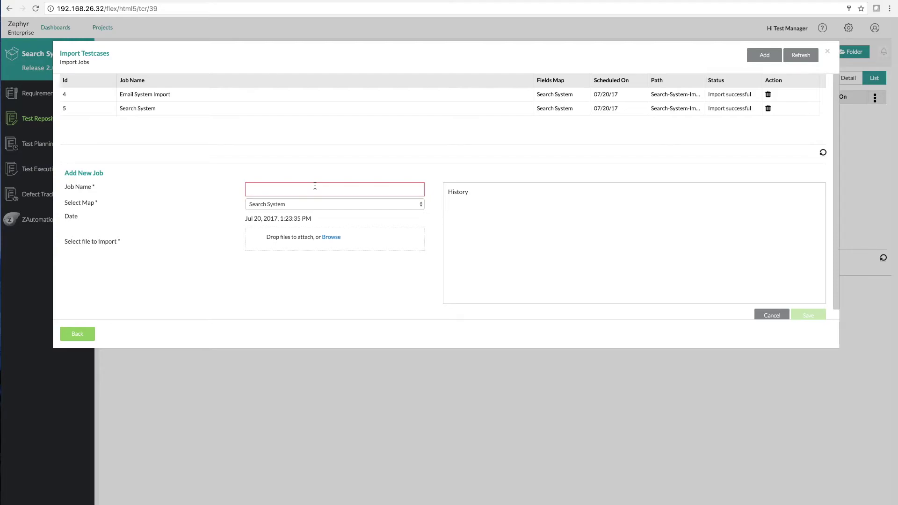
text(Search Syste)
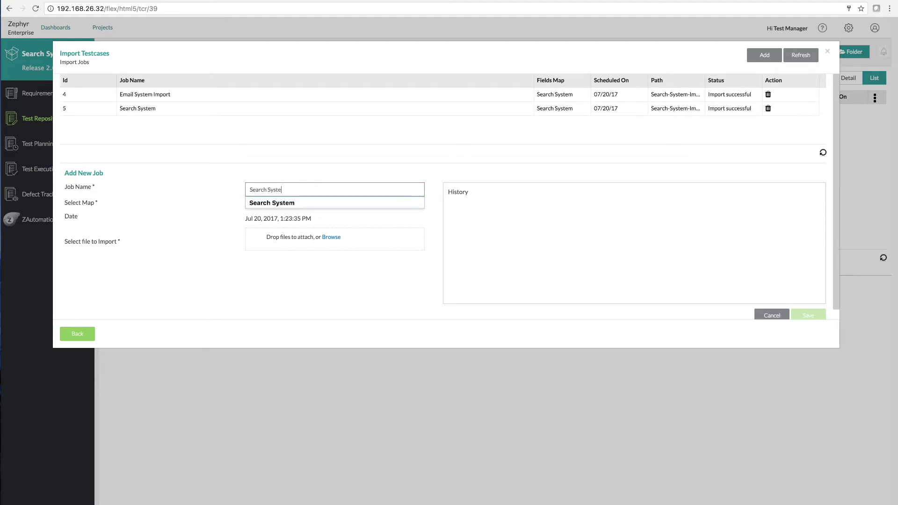
text(m)
click(297, 203)
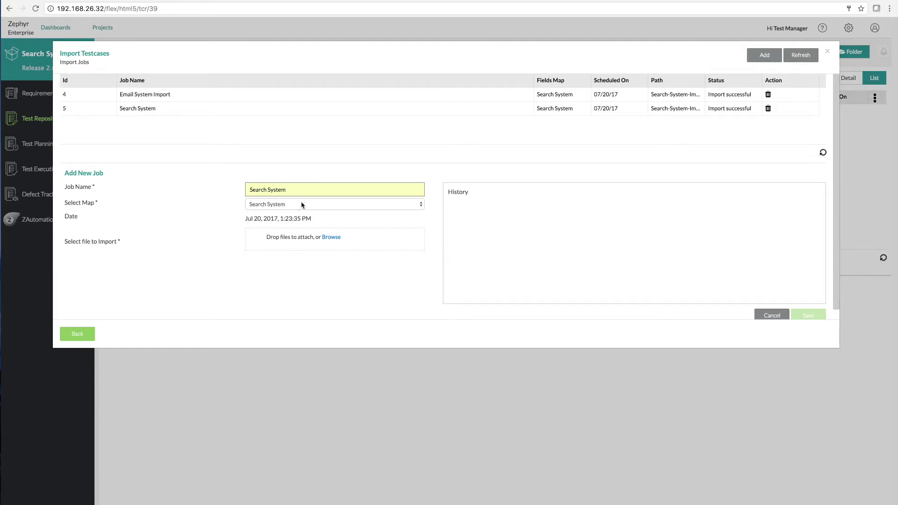
key(super+Tab)
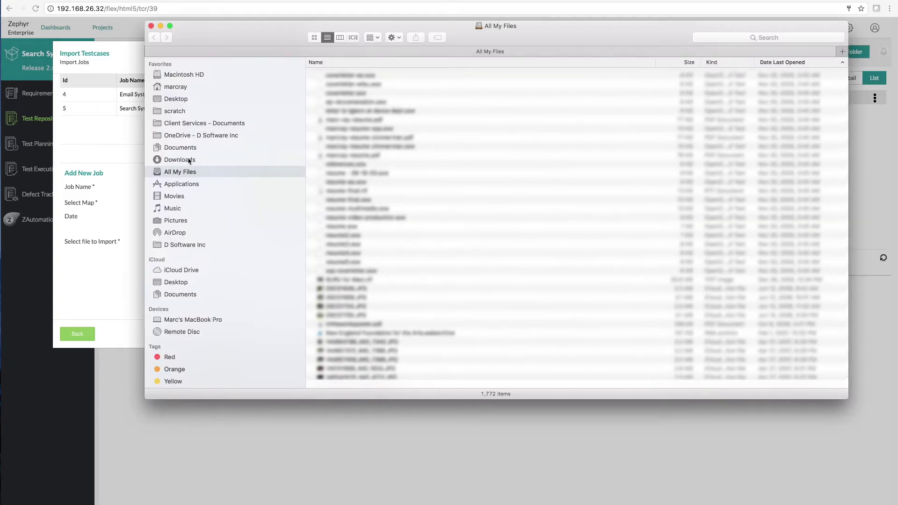
key(super+alt+l)
- Attach Search-System-Import.xls, save and run the job until it succeeds, then close the import window
drag(356, 75, 341, 246)
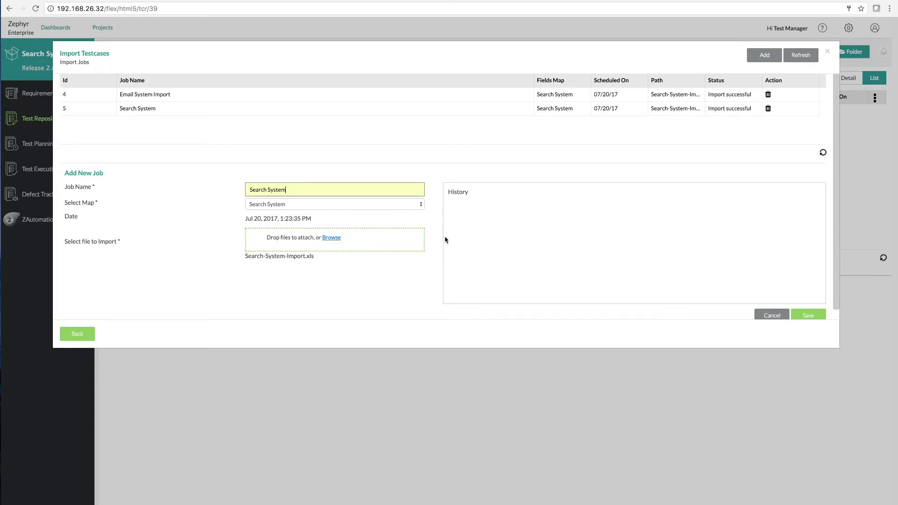
click(807, 316)
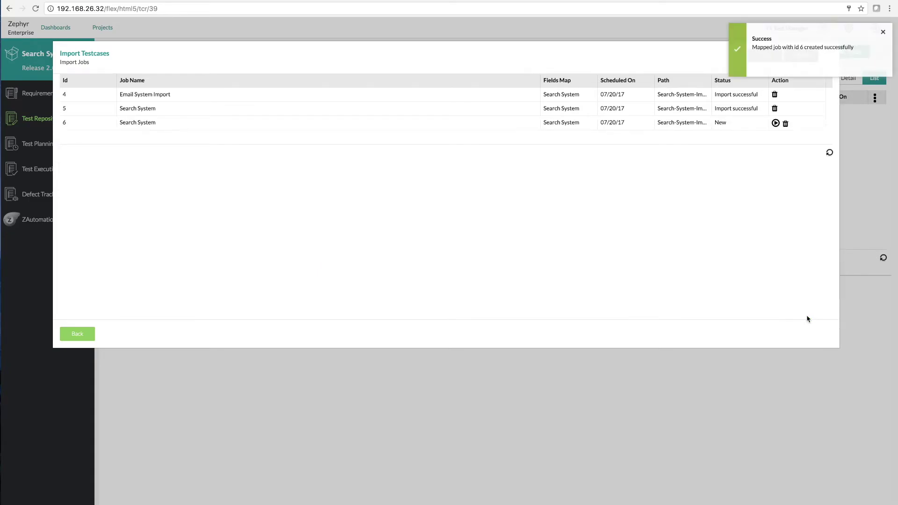
click(769, 123)
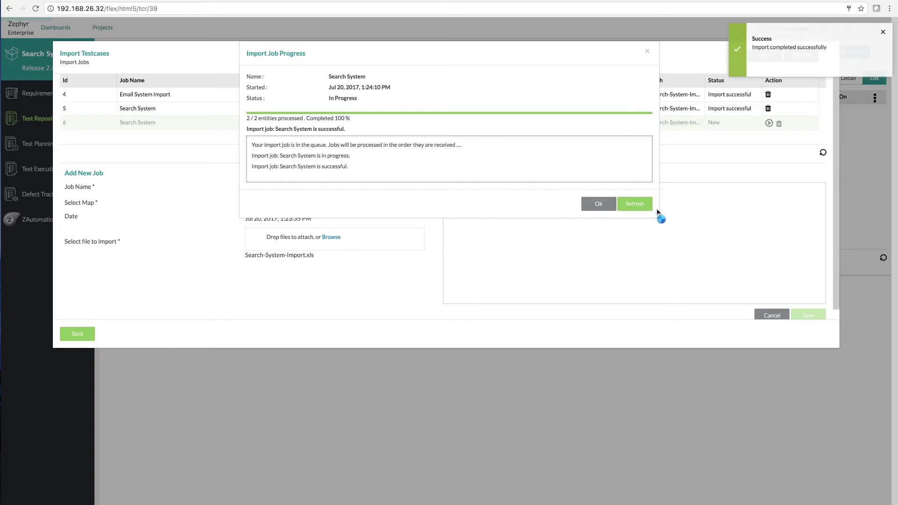
click(591, 206)
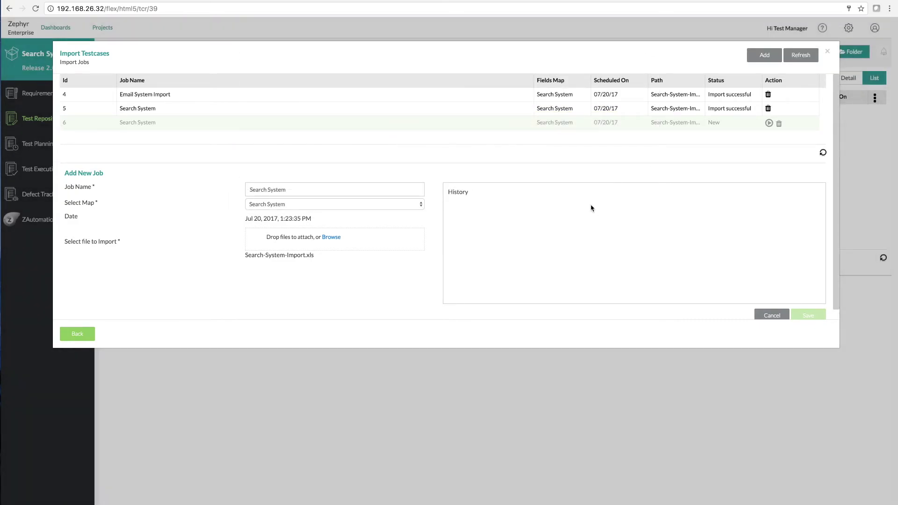
click(831, 53)
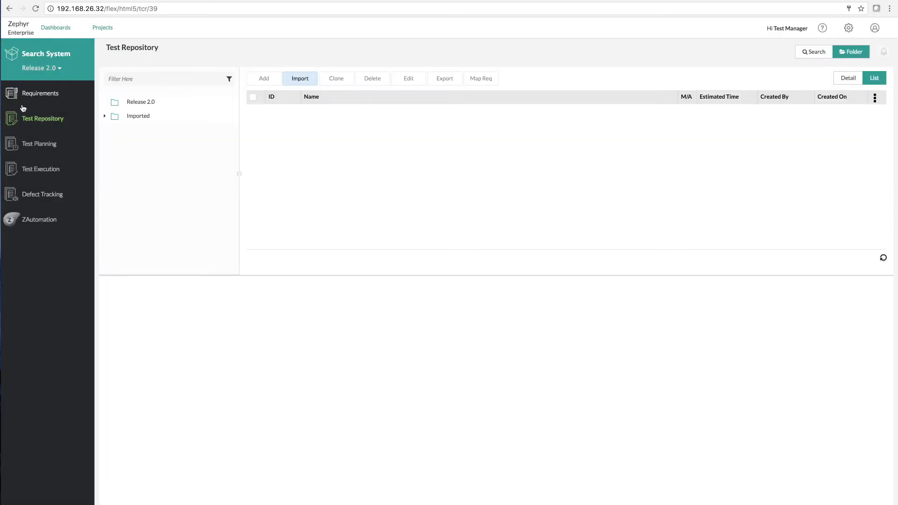
click(106, 120)
- Open the newly imported folder and review the test steps of test case 3059
click(159, 132)
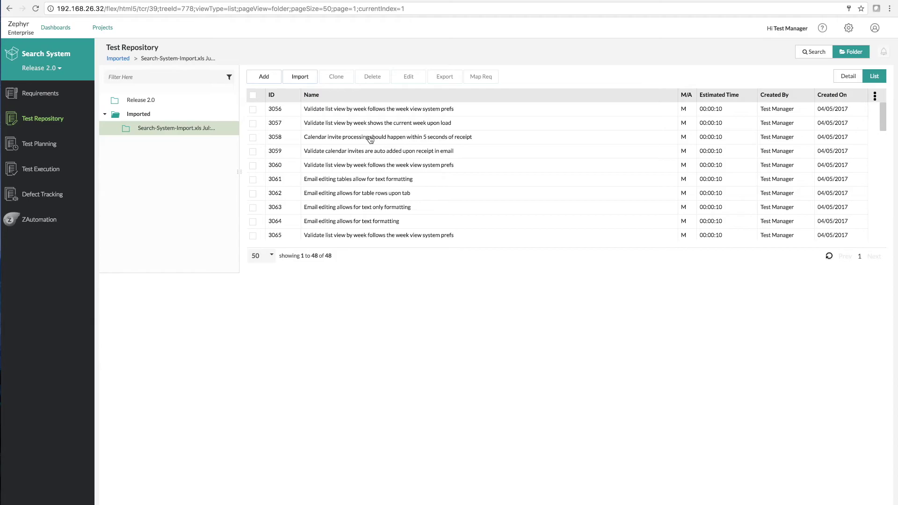
click(415, 157)
click(125, 393)
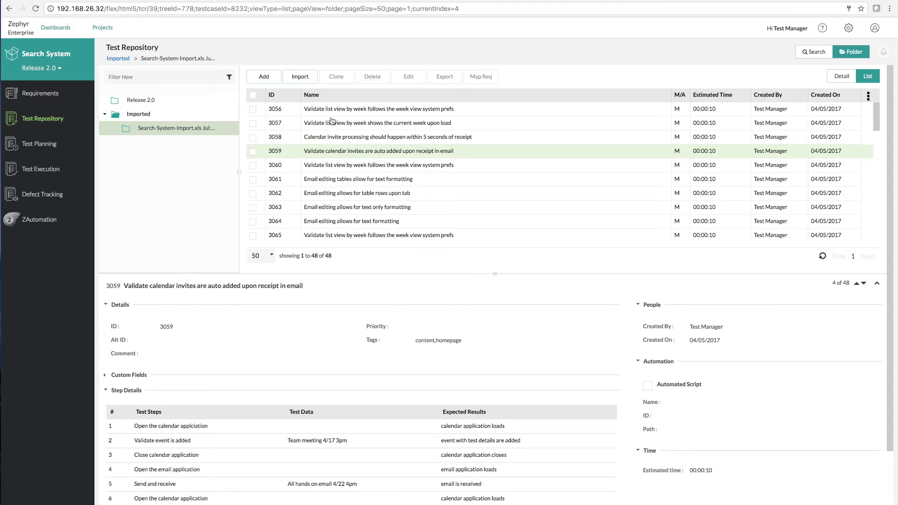
- Drag the imported folder into Release 2.0 and open the folder's options menu
click(137, 117)
drag(136, 124, 139, 99)
click(104, 99)
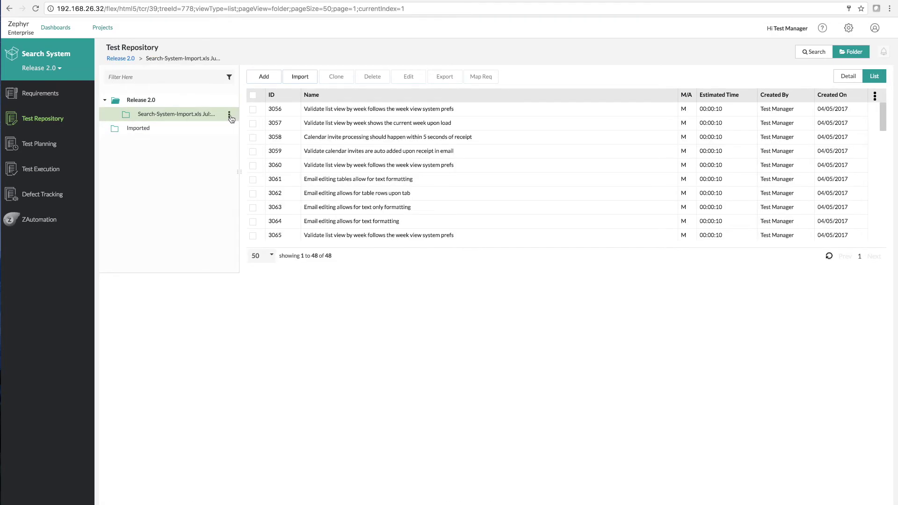
mouse_move(230, 118)
click(230, 115)
- Replace the imported folder's spreadsheet-derived name with 'Search System'
click(257, 137)
text(Se)
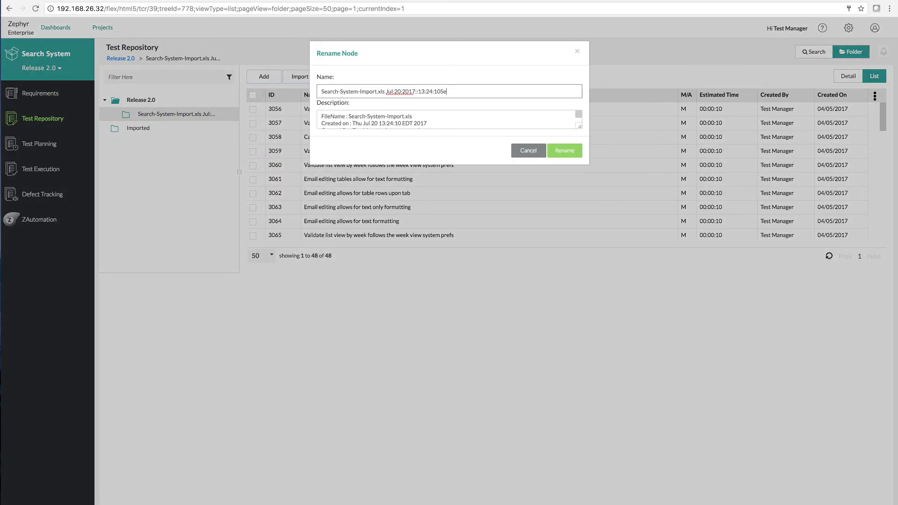
key(ctrl+a)
text(Search System)
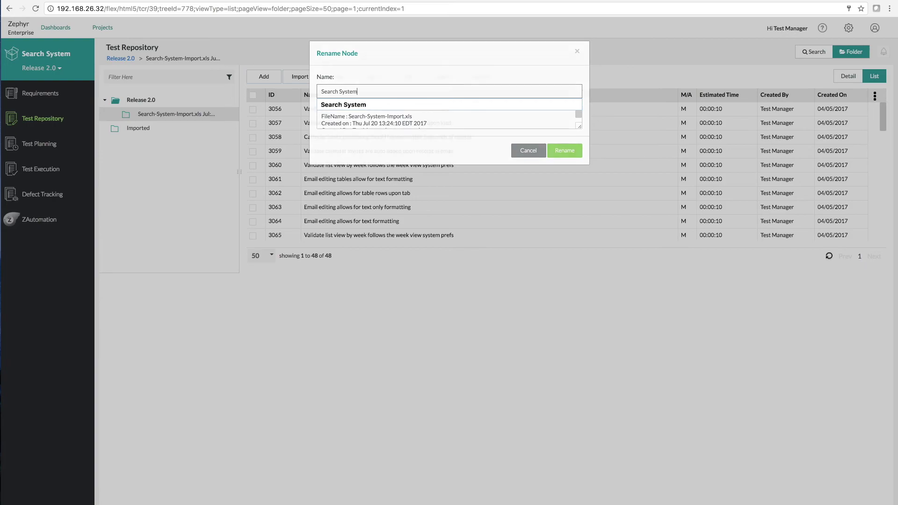
key(Return)
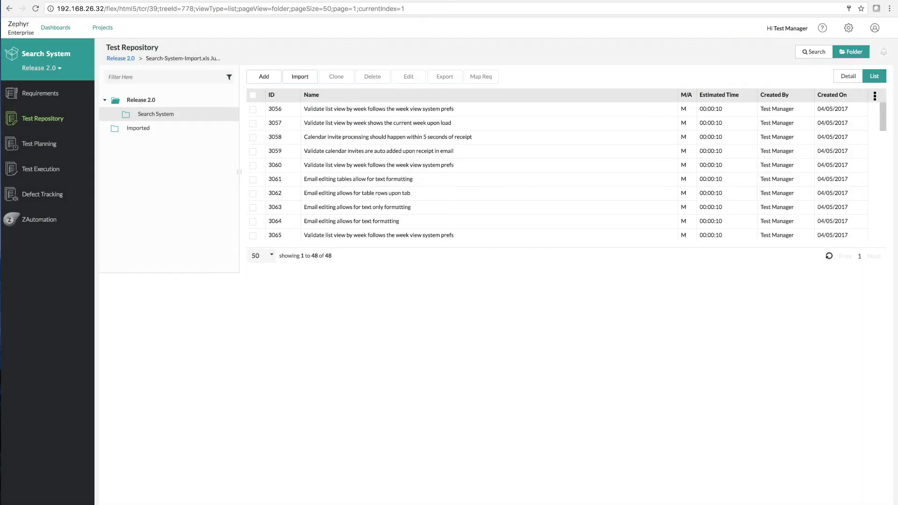